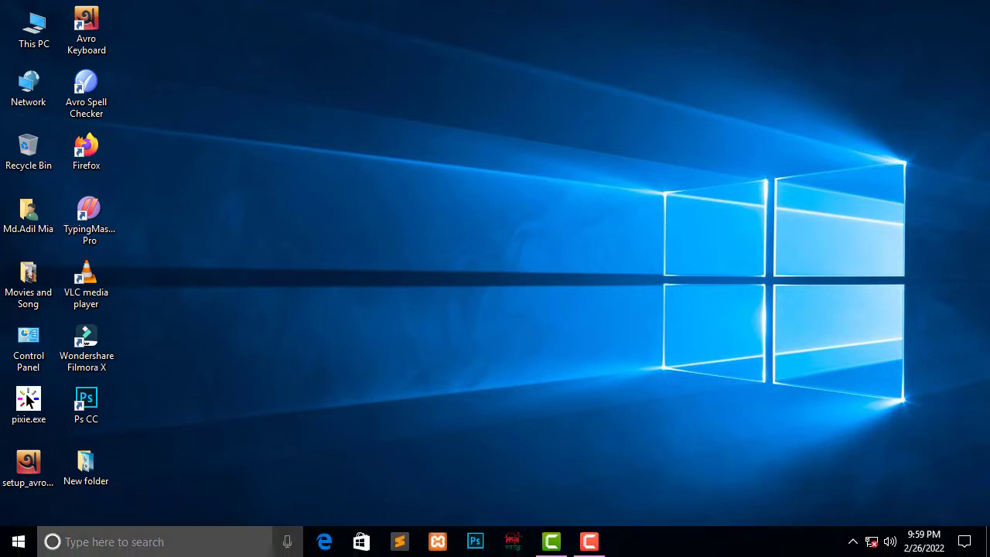
Launch the Run dialog from Windows Search and move it to the screen centre
{"action": "key", "text": "super+s"}
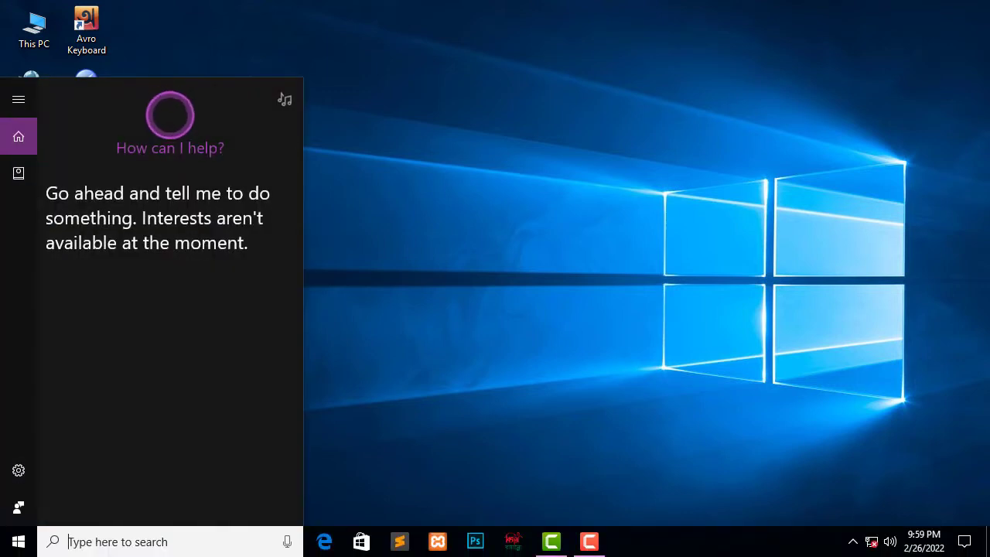
{"action": "type", "text": "r"}
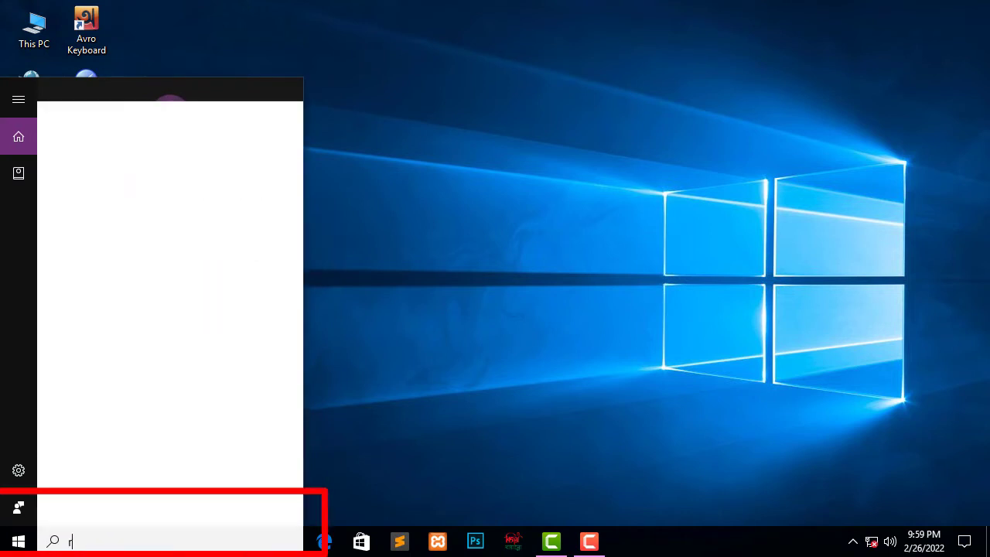
{"action": "type", "text": "un"}
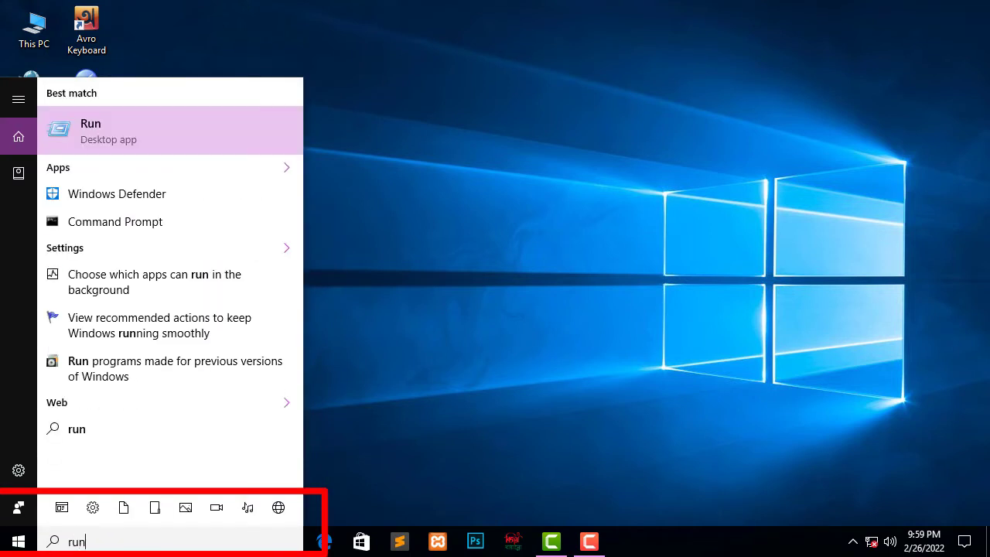
{"action": "key", "text": "Return"}
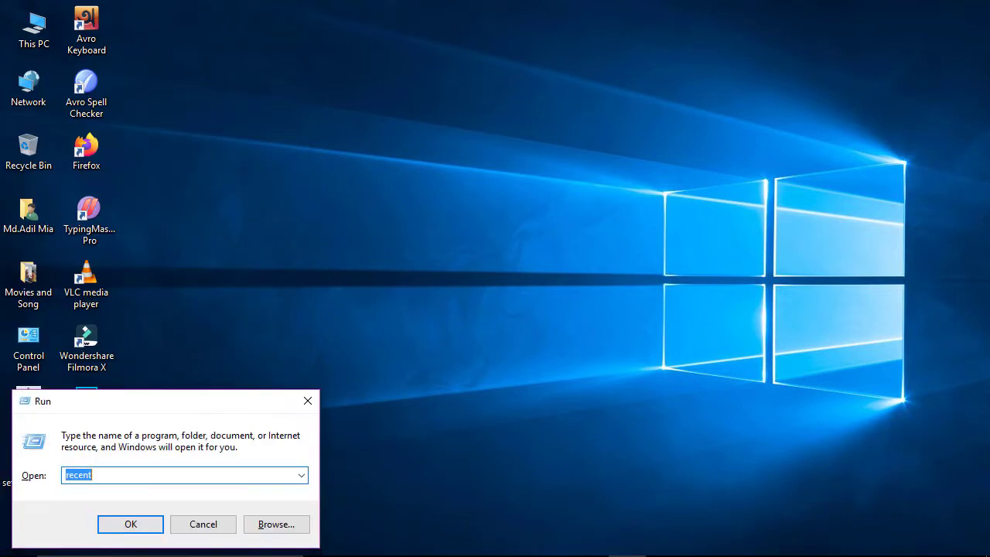
{"action": "left_click_drag", "start_coordinate": [205, 408], "coordinate": [458, 246]}
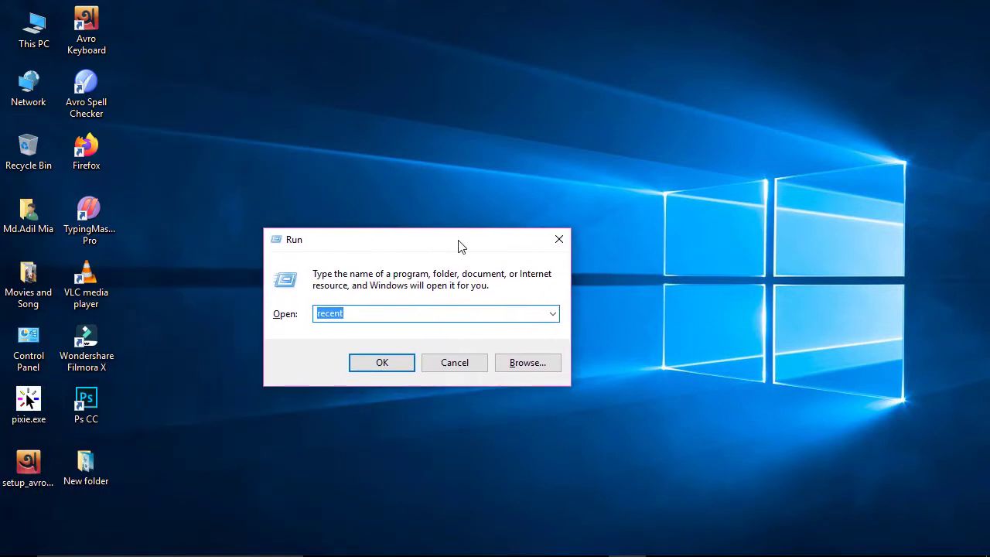
Replace the previous entry in the Open box with 'recent'
{"action": "left_click", "coordinate": [348, 312]}
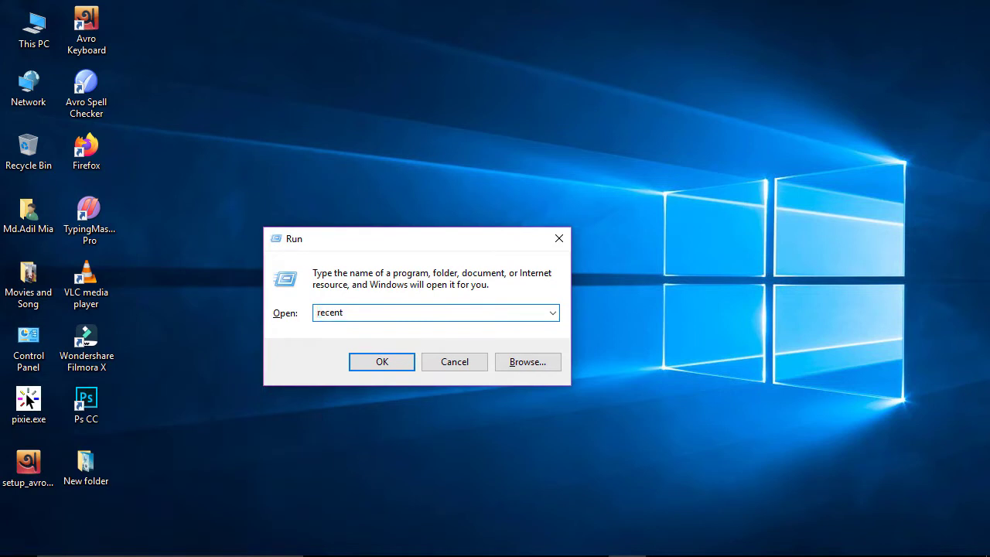
{"action": "key", "text": "BackSpace"}
{"action": "key", "text": "BackSpace"}
{"action": "key", "text": "BackSpace"}
{"action": "key", "text": "BackSpace"}
{"action": "key", "text": "BackSpace"}
{"action": "key", "text": "BackSpace"}
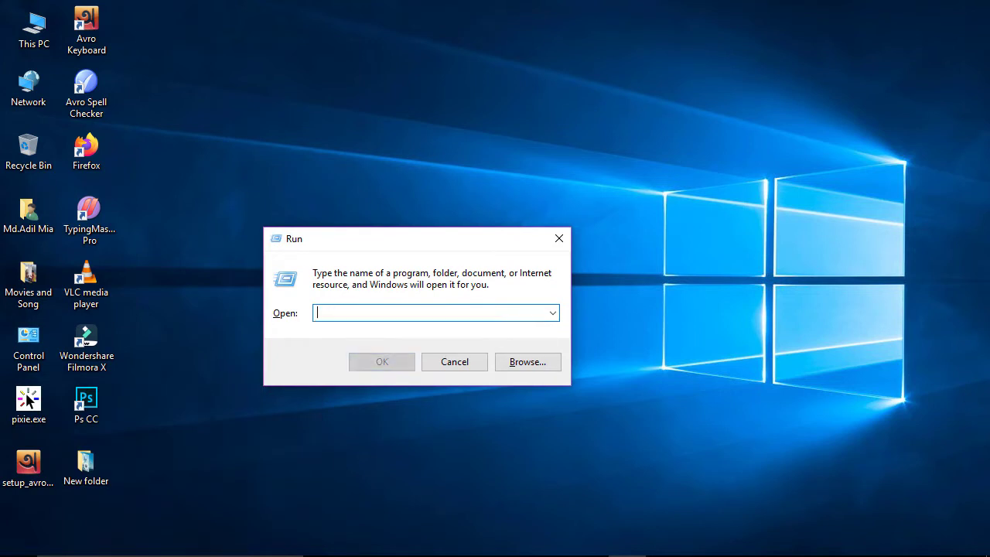
{"action": "type", "text": "rece"}
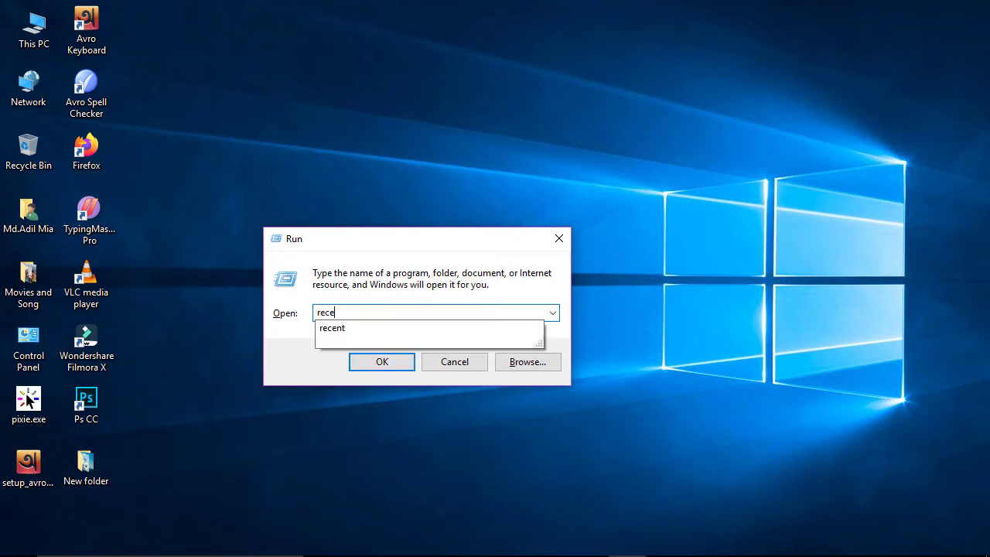
{"action": "type", "text": "nt"}
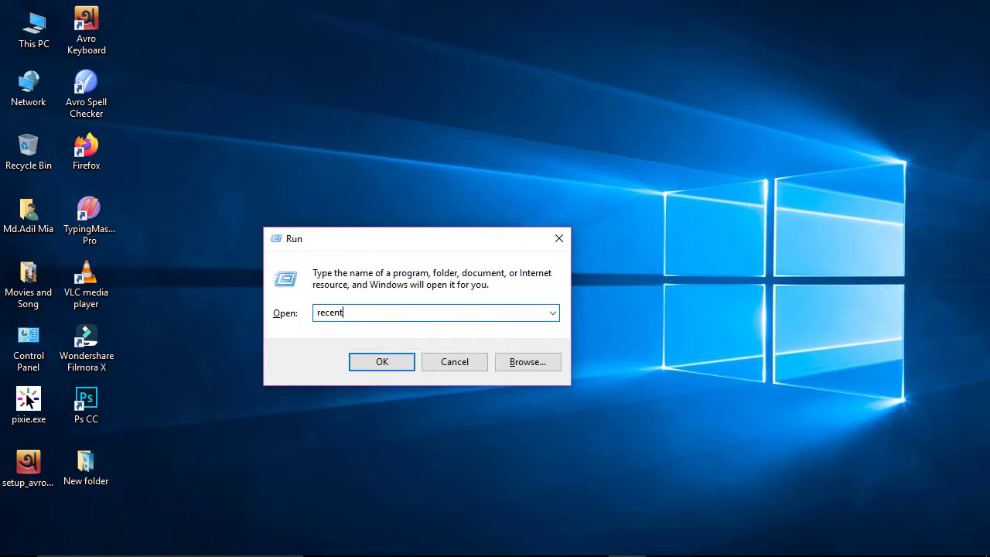
Open the Recent folder and look through its 55 shortcuts
{"action": "key", "text": "Return"}
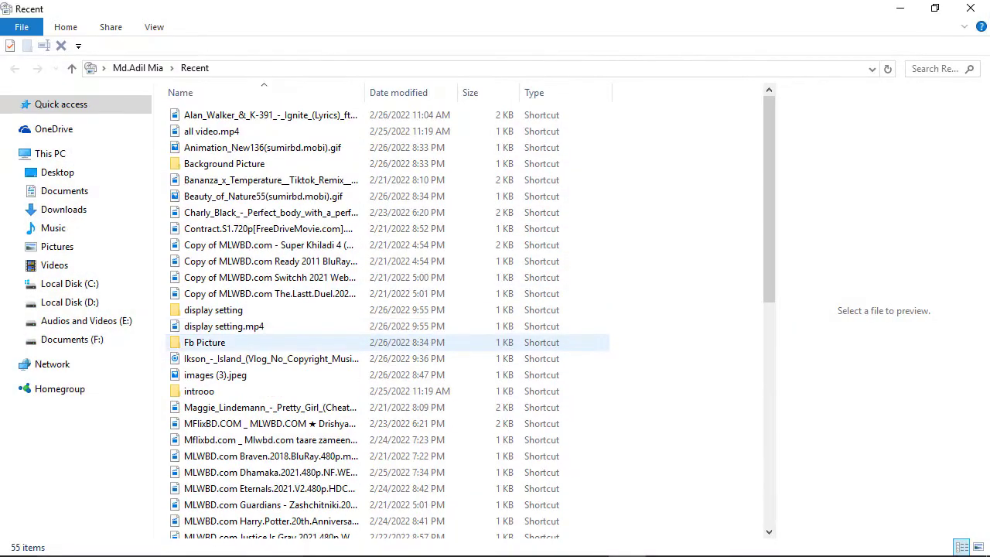
{"action": "scroll", "coordinate": [270, 334], "scroll_direction": "down", "scroll_amount": 5}
{"action": "scroll", "coordinate": [309, 334], "scroll_direction": "down", "scroll_amount": 4}
{"action": "scroll", "coordinate": [309, 335], "scroll_direction": "up", "scroll_amount": 6}
{"action": "scroll", "coordinate": [310, 334], "scroll_direction": "down", "scroll_amount": 6}
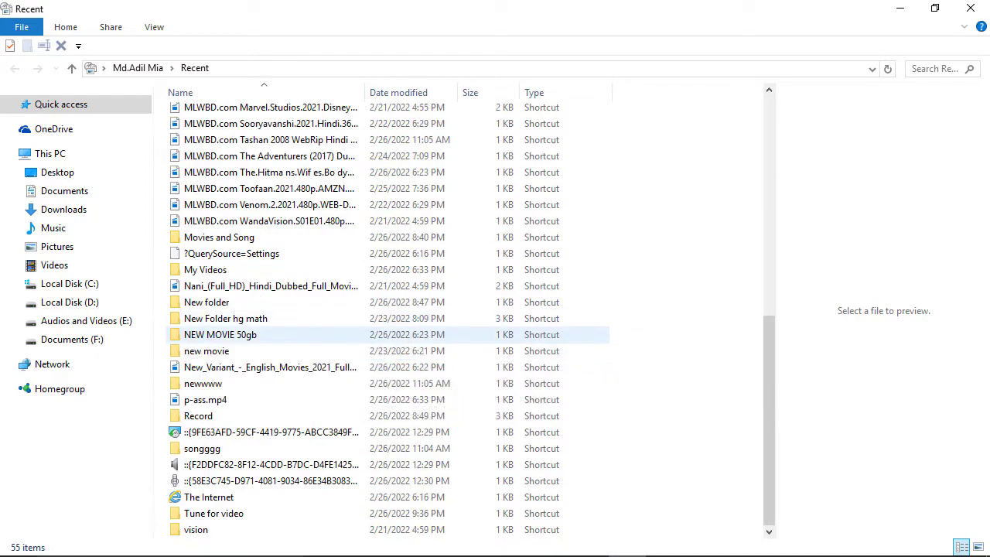
{"action": "scroll", "coordinate": [348, 335], "scroll_direction": "up", "scroll_amount": 9}
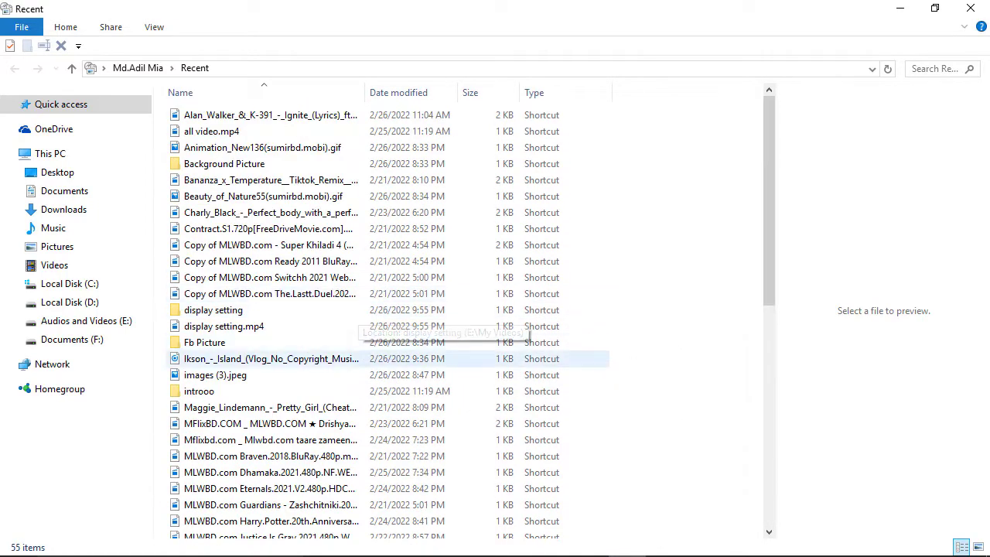
{"action": "scroll", "coordinate": [348, 349], "scroll_direction": "down", "scroll_amount": 6}
{"action": "scroll", "coordinate": [348, 348], "scroll_direction": "down", "scroll_amount": 4}
{"action": "scroll", "coordinate": [348, 348], "scroll_direction": "up", "scroll_amount": 10}
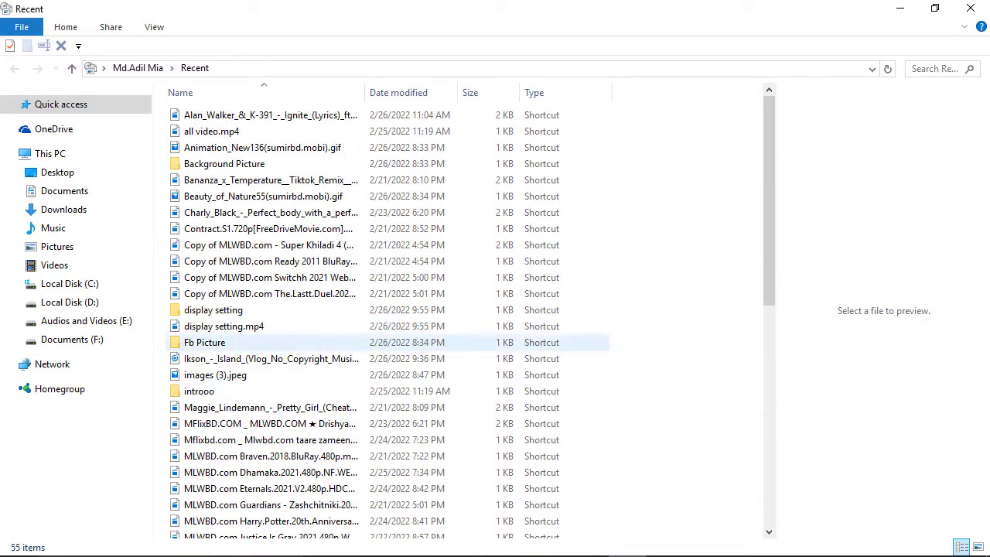
Delete all 55 Recent shortcuts and close the emptied folder
{"action": "key", "text": "ctrl+a"}
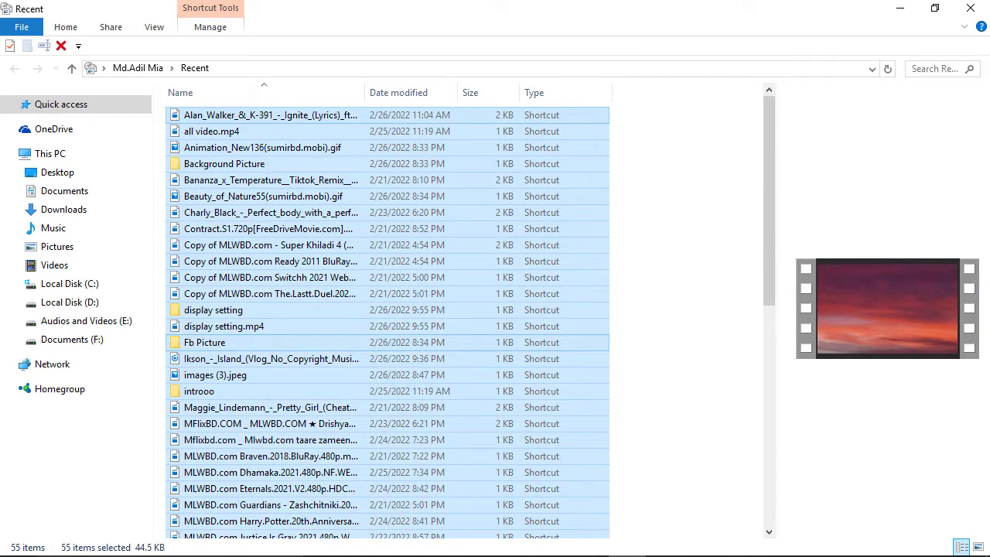
{"action": "key", "text": "Delete"}
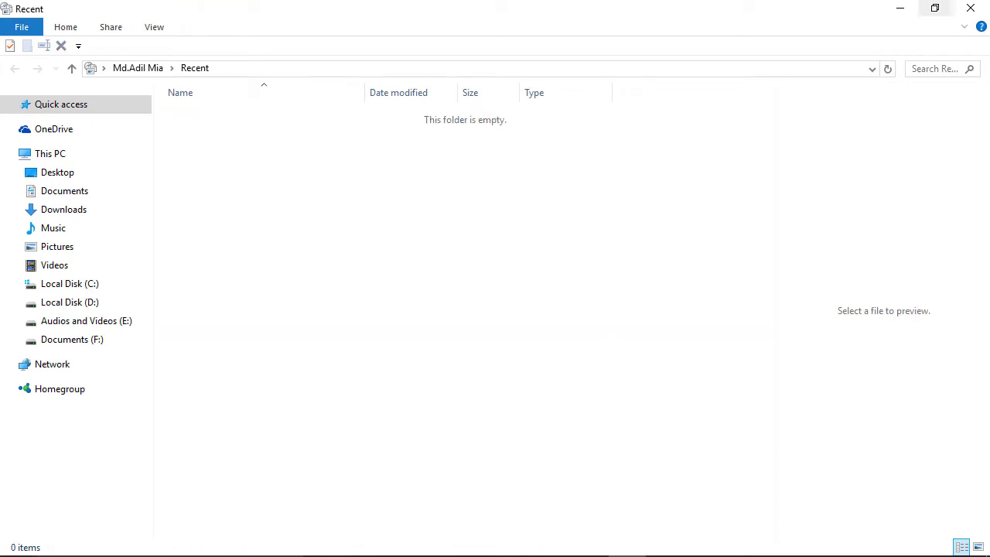
{"action": "left_click", "coordinate": [970, 8]}
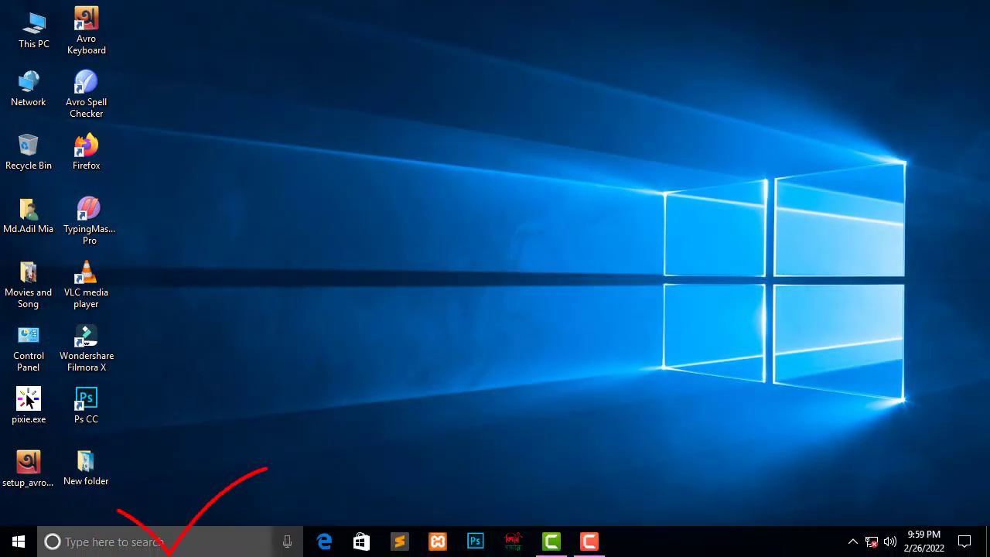
Launch Run from Search, centre it, and run 'temp' to open C:\Windows\Temp
{"action": "left_click", "coordinate": [68, 542]}
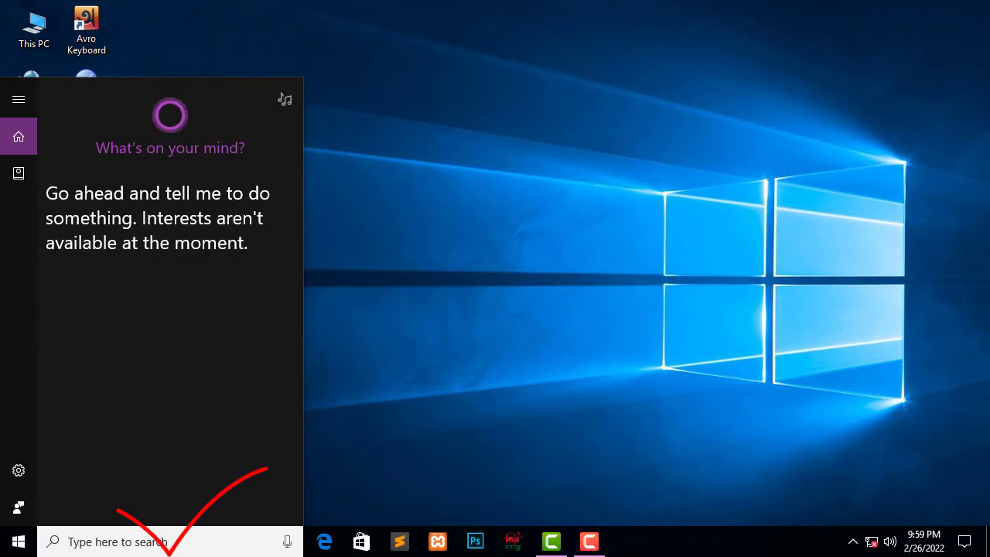
{"action": "type", "text": "ru"}
{"action": "key", "text": "Return"}
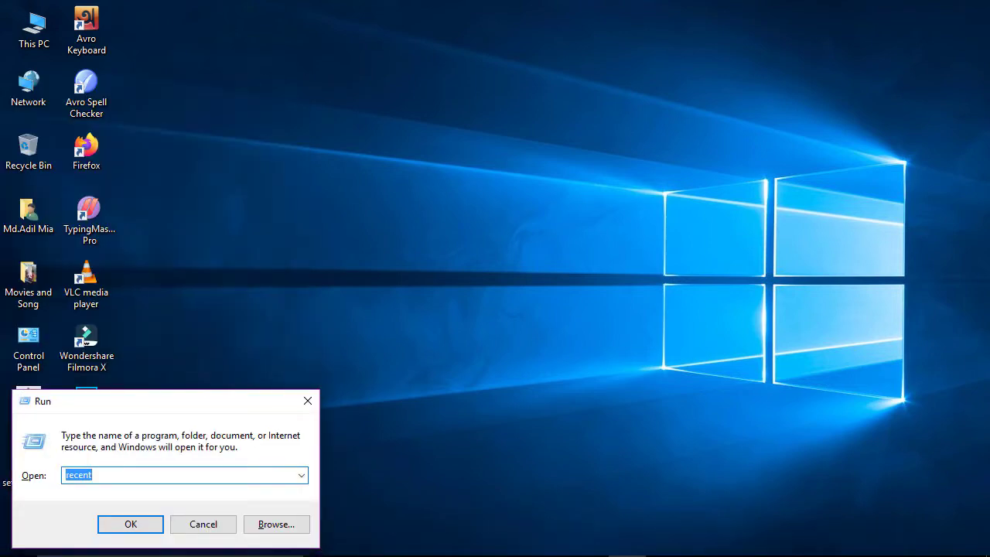
{"action": "left_click_drag", "start_coordinate": [163, 402], "coordinate": [437, 317]}
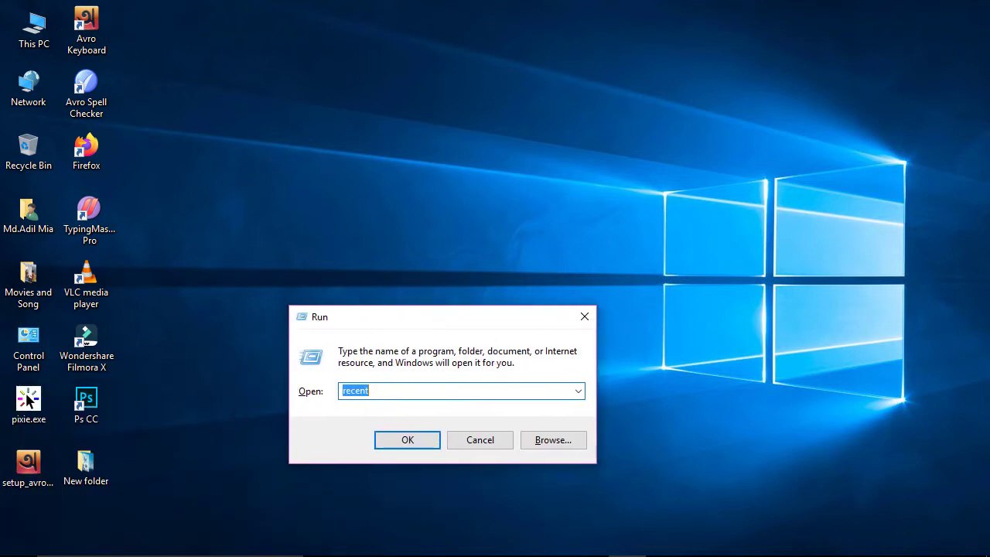
{"action": "type", "text": "te"}
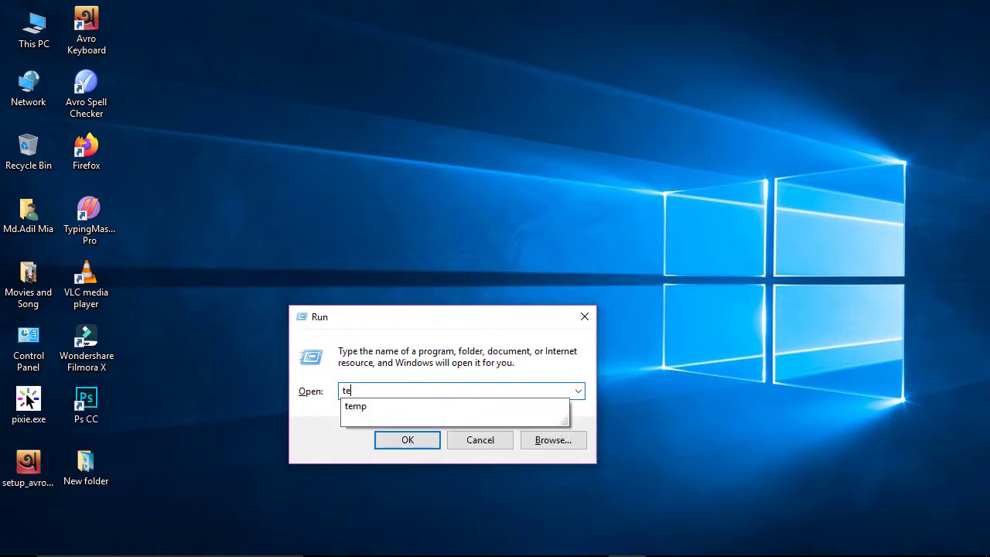
{"action": "type", "text": "mp"}
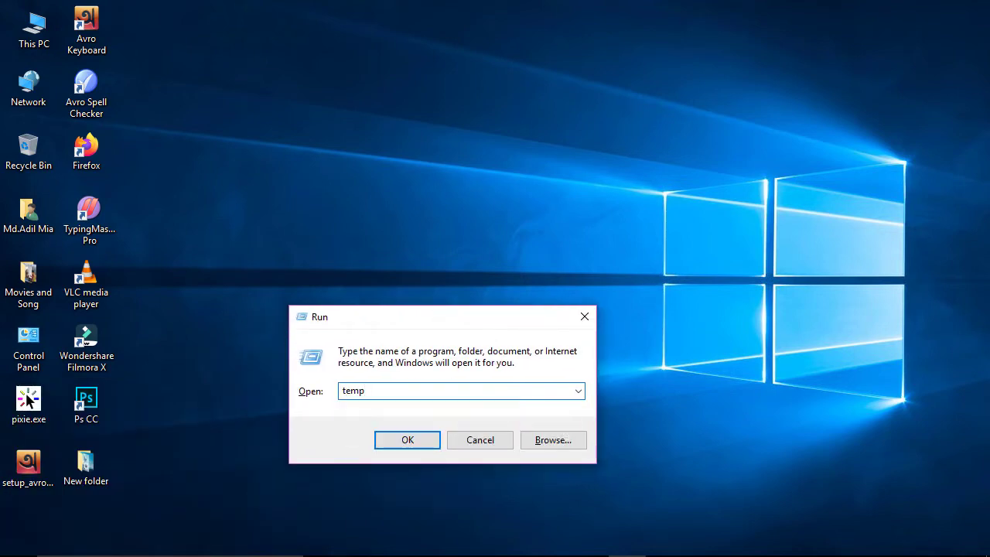
{"action": "key", "text": "Return"}
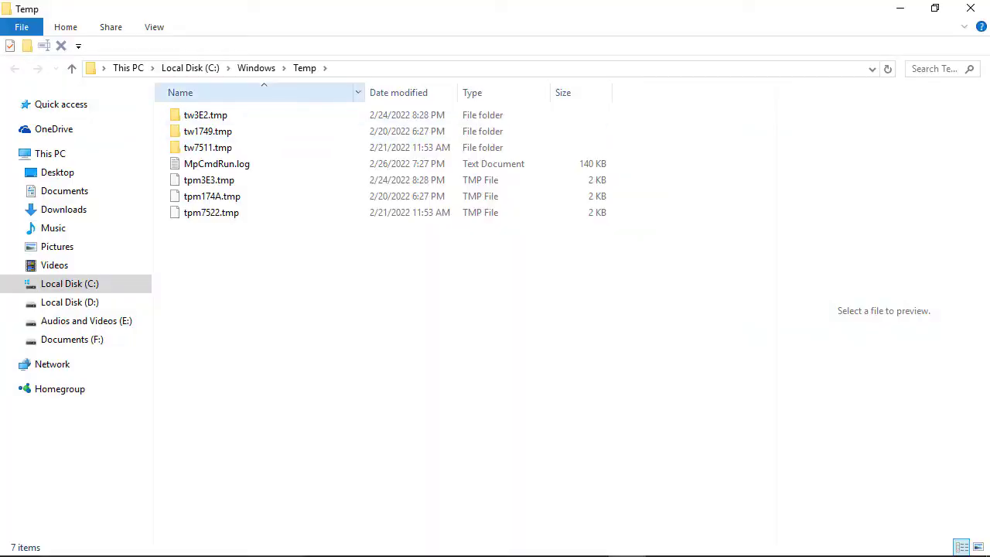
Permanently delete all seven items in C:\Windows\Temp and close the window
{"action": "key", "text": "ctrl+a"}
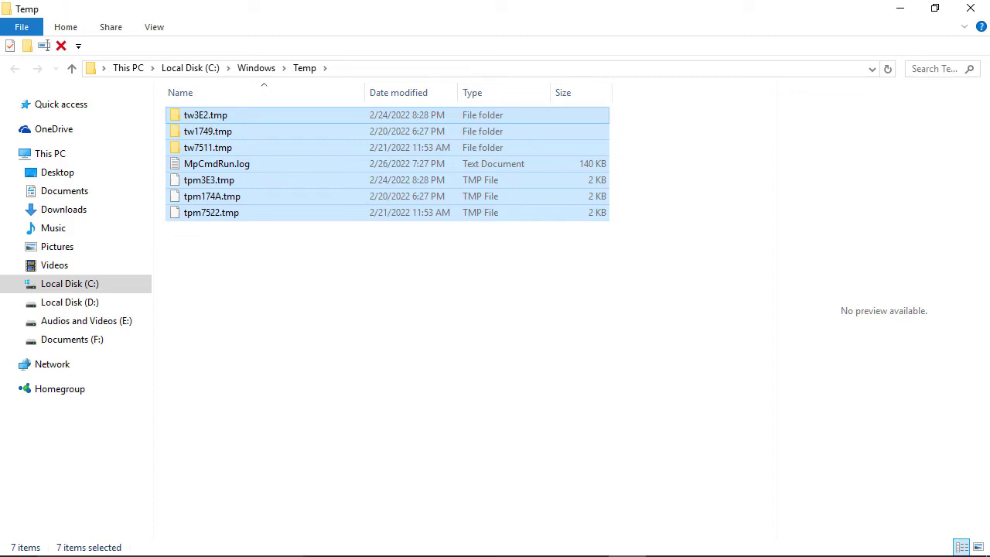
{"action": "key", "text": "shift+Delete"}
{"action": "key", "text": "Return"}
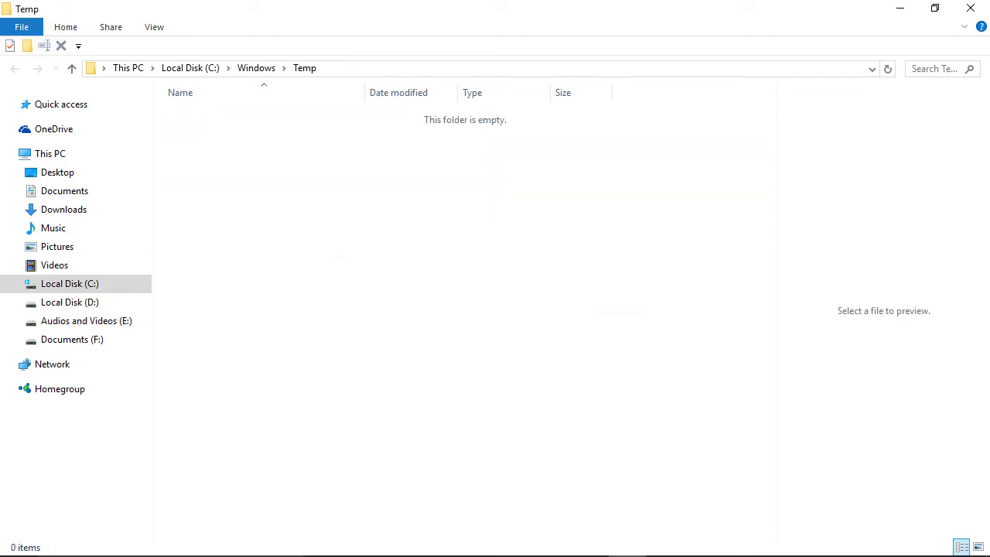
{"action": "left_click", "coordinate": [971, 8]}
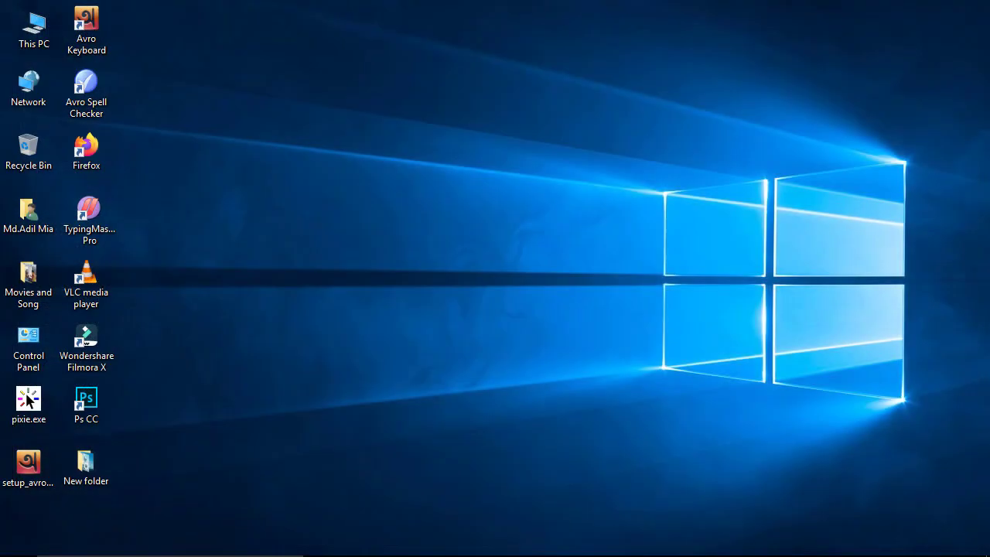
Launch the Run dialog from Search and centre it on screen
{"action": "key", "text": "super+s"}
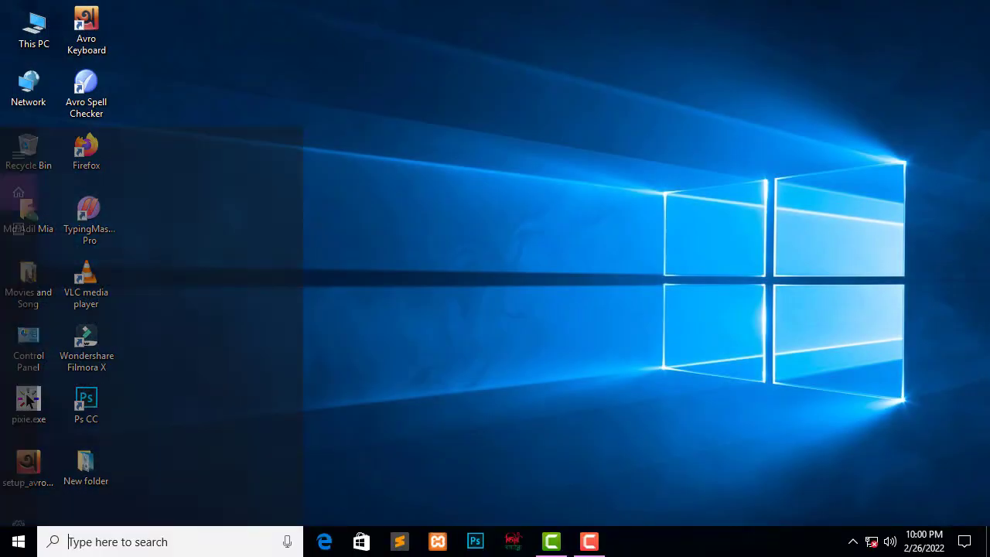
{"action": "type", "text": "ru"}
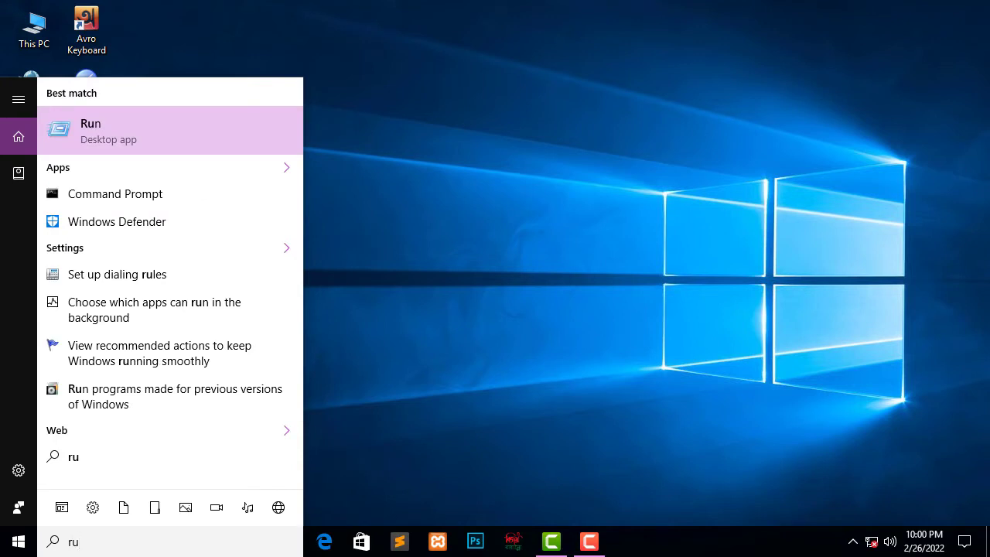
{"action": "type", "text": "m"}
{"action": "key", "text": "Return"}
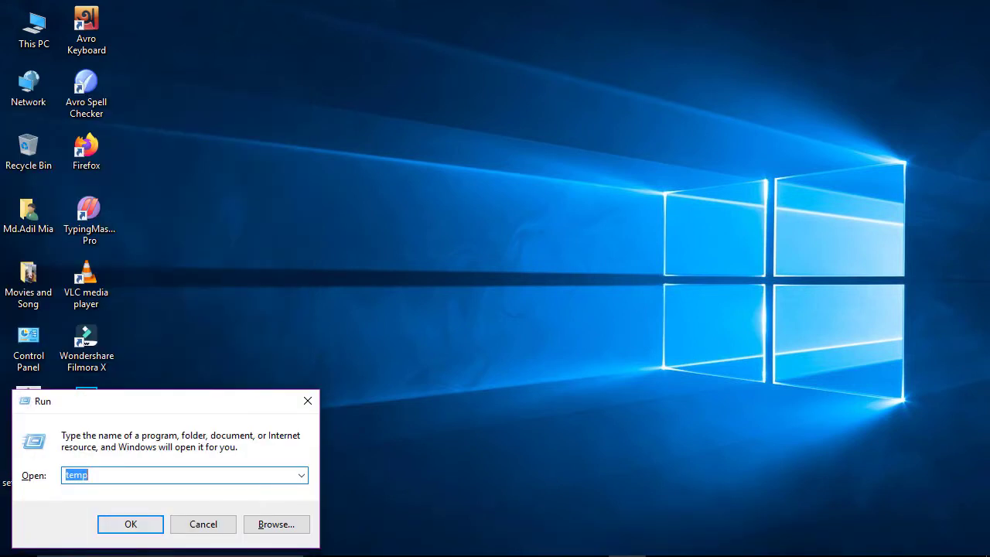
{"action": "left_click_drag", "start_coordinate": [184, 407], "coordinate": [460, 277]}
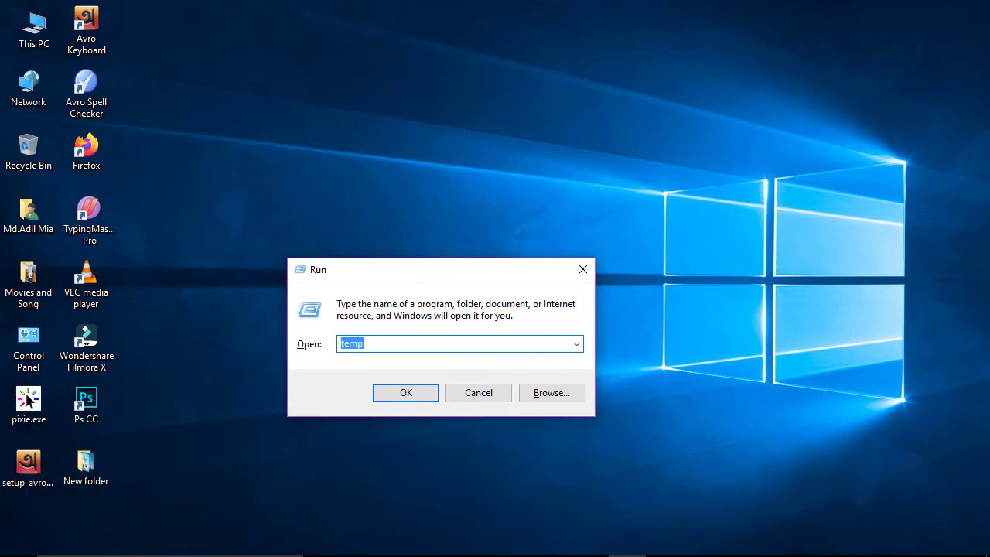
Replace the old entry with '%temp%' to open the user's AppData\Local\Temp folder
{"action": "left_click", "coordinate": [363, 344]}
{"action": "key", "text": "BackSpace"}
{"action": "key", "text": "BackSpace"}
{"action": "key", "text": "BackSpace"}
{"action": "key", "text": "BackSpace"}
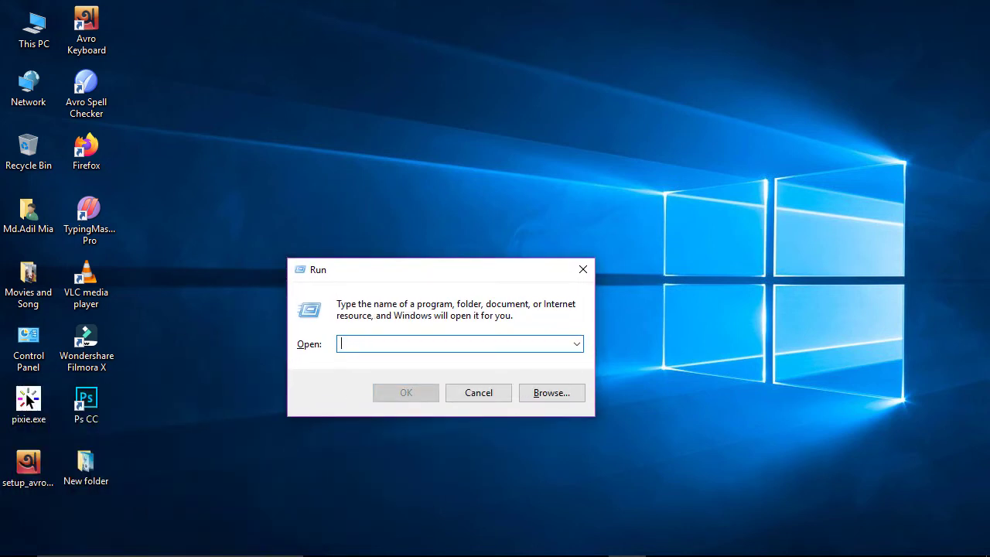
{"action": "type", "text": "%t"}
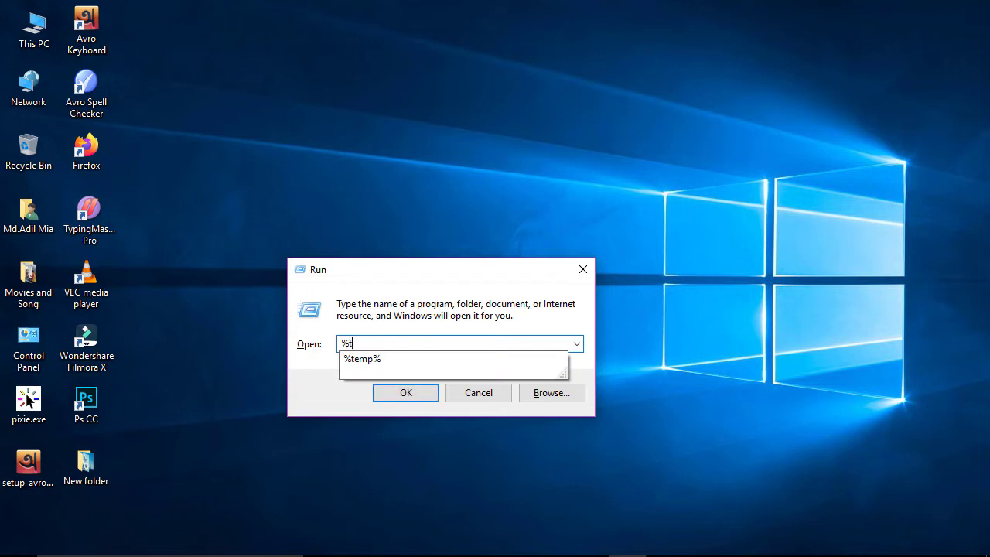
{"action": "type", "text": "emp%"}
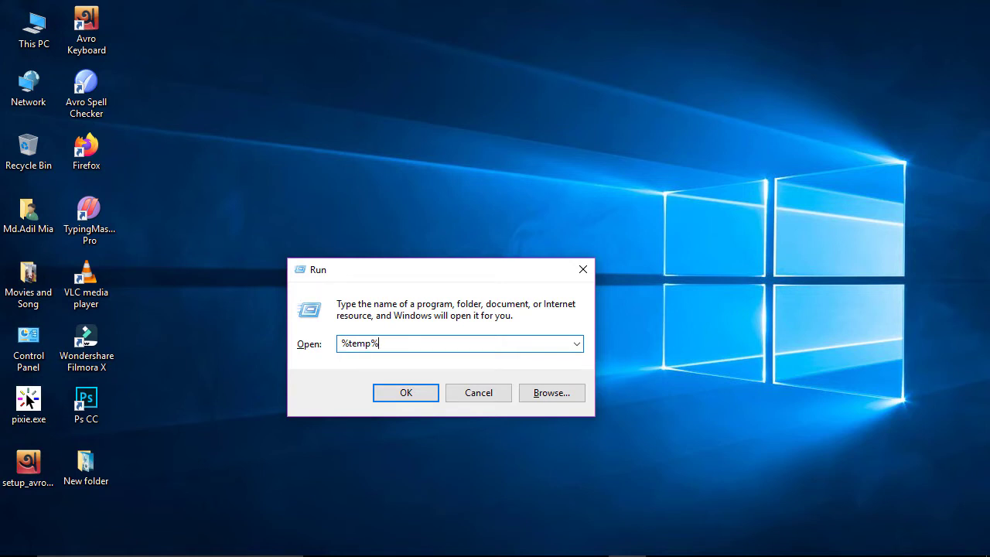
{"action": "key", "text": "Return"}
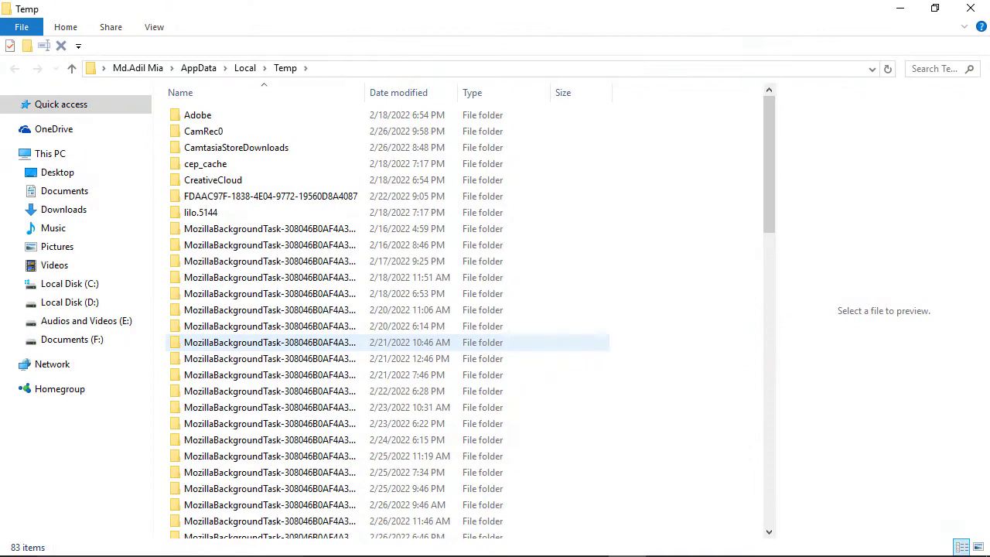
Scroll through the 83 items in AppData\Local\Temp and select them all
{"action": "scroll", "coordinate": [387, 333], "scroll_direction": "down", "scroll_amount": 7}
{"action": "scroll", "coordinate": [387, 333], "scroll_direction": "down", "scroll_amount": 4}
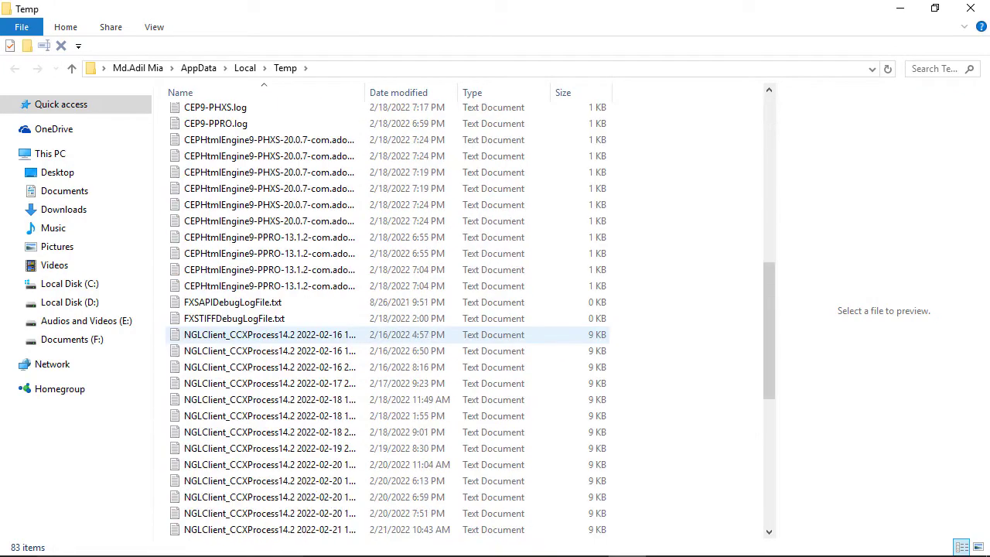
{"action": "scroll", "coordinate": [387, 333], "scroll_direction": "up", "scroll_amount": 4}
{"action": "scroll", "coordinate": [387, 318], "scroll_direction": "up", "scroll_amount": 8}
{"action": "scroll", "coordinate": [387, 317], "scroll_direction": "down", "scroll_amount": 15}
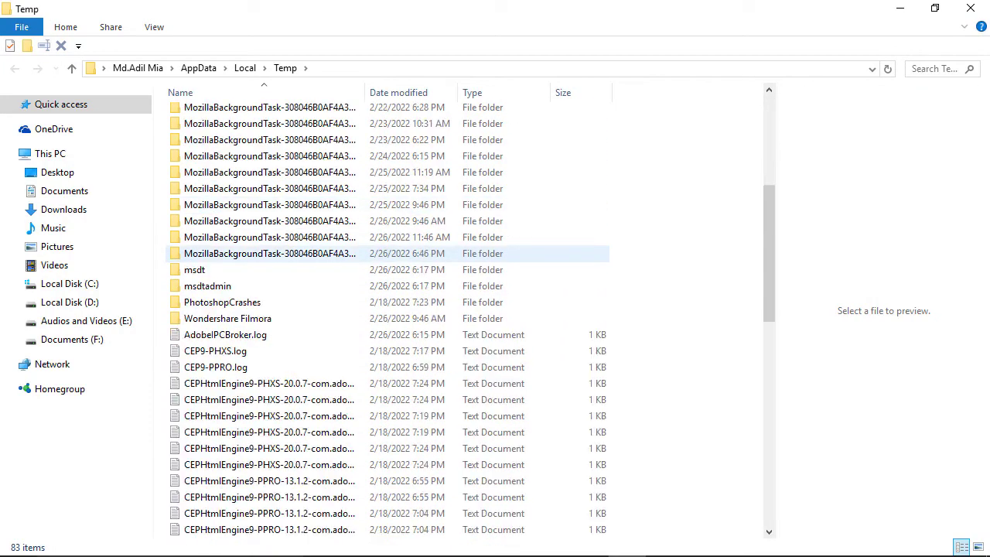
{"action": "scroll", "coordinate": [387, 310], "scroll_direction": "up", "scroll_amount": 13}
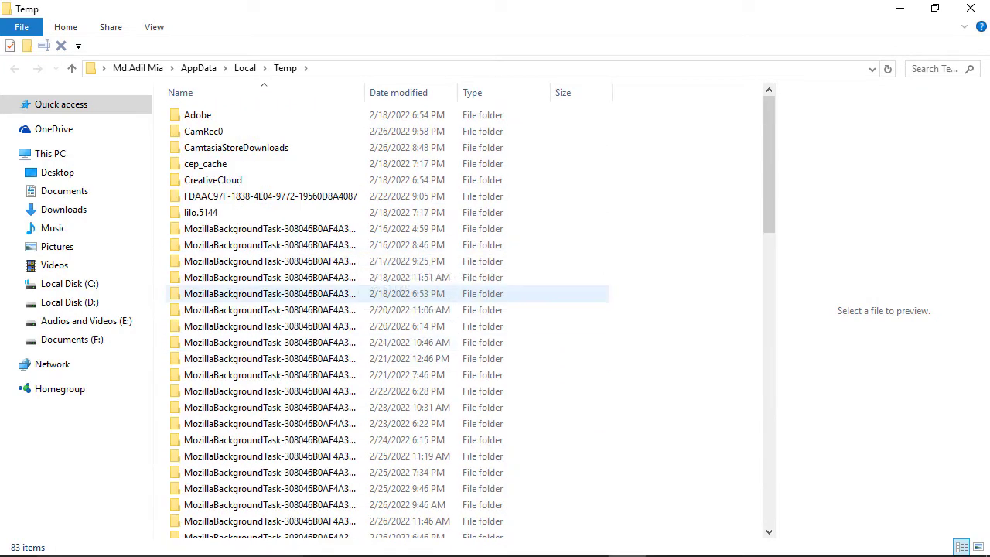
{"action": "key", "text": "ctrl+a"}
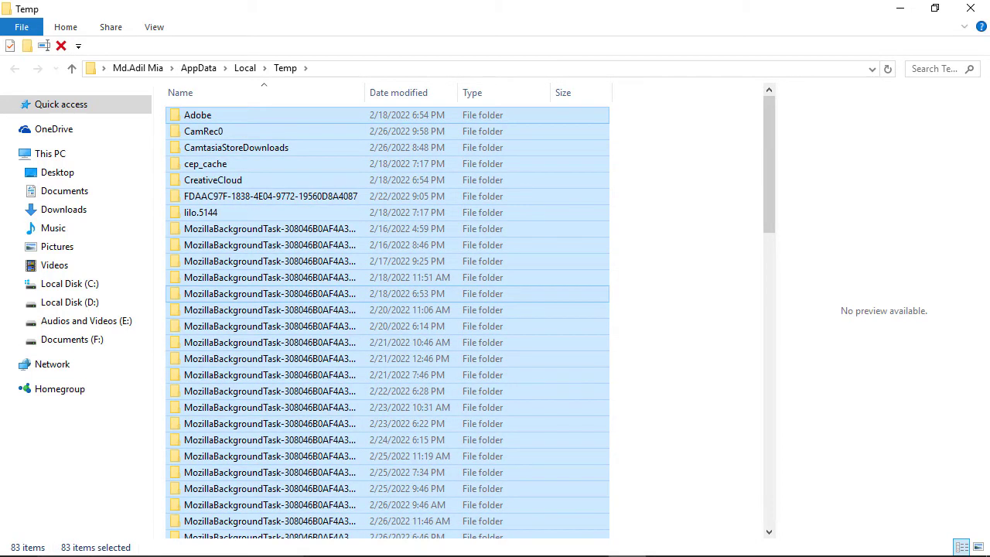
Permanently delete the 83 selected items, granting permission for the msdtadmin folder
{"action": "key", "text": "shift+Delete"}
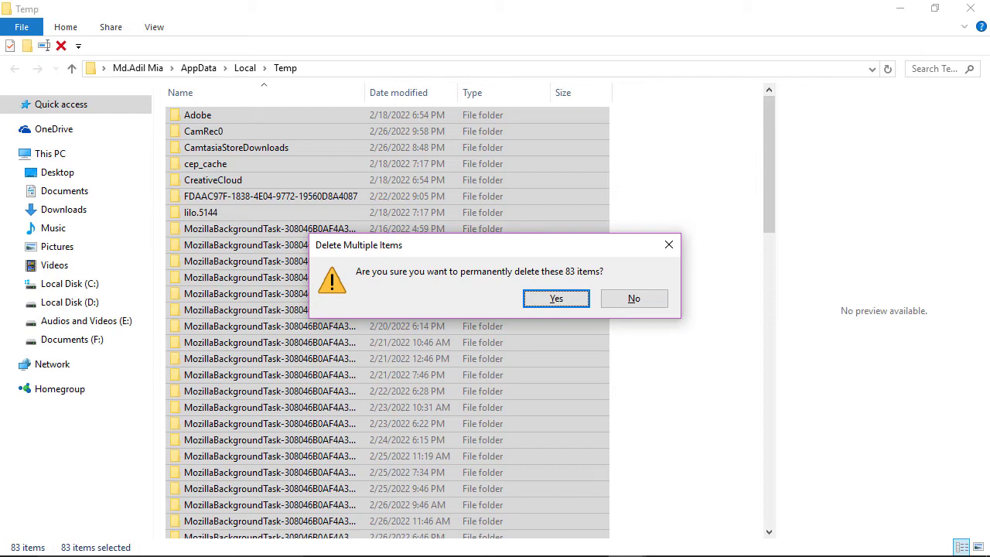
{"action": "key", "text": "Return"}
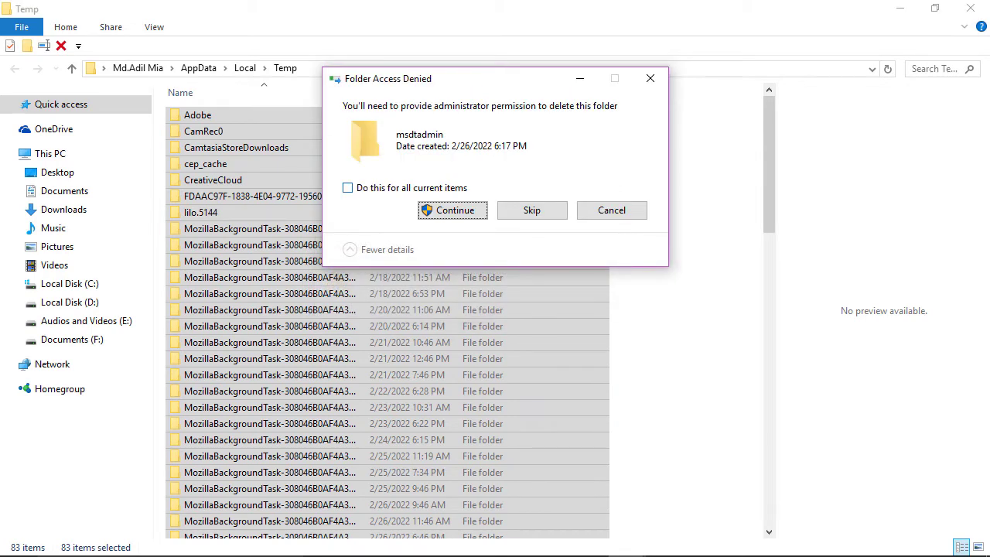
{"action": "key", "text": "Return"}
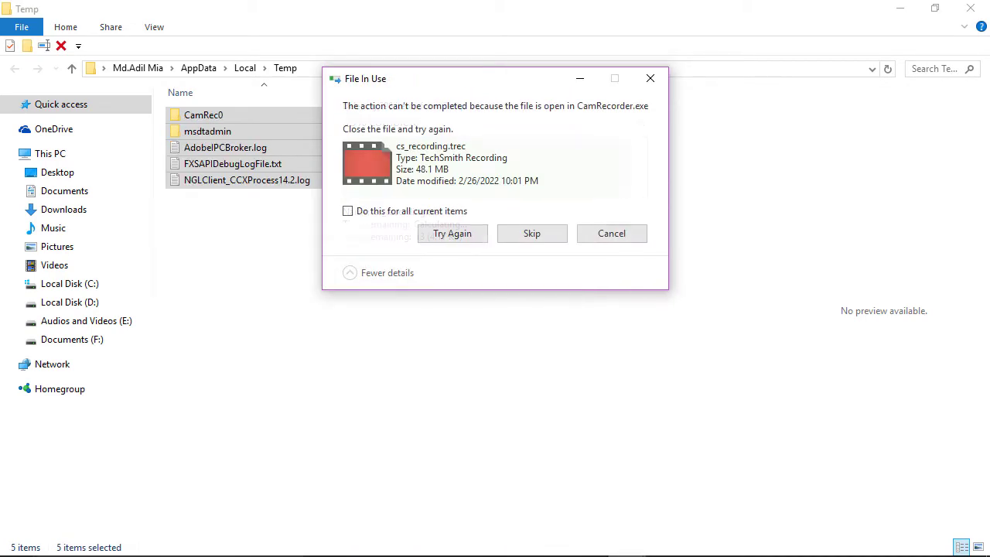
{"action": "key", "text": "Return"}
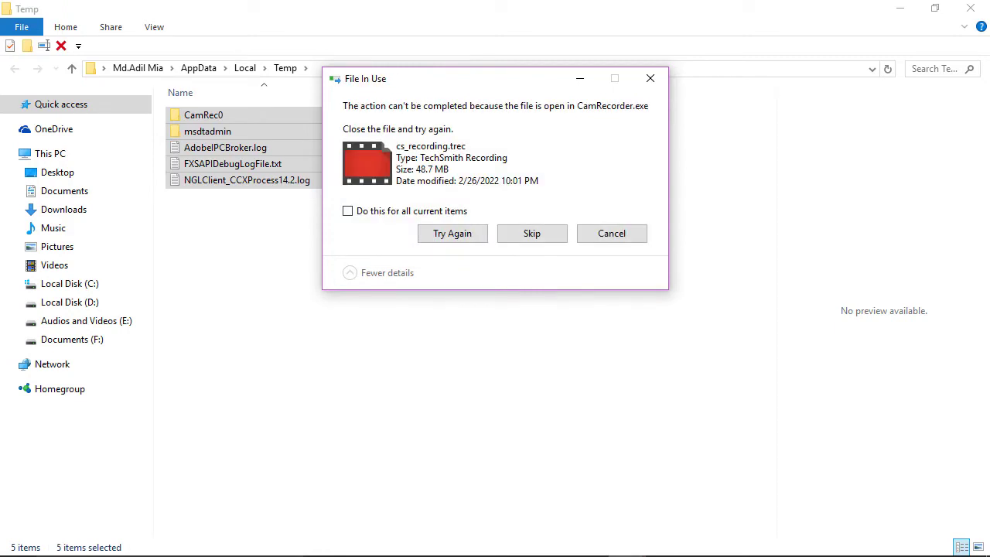
{"action": "key", "text": "Return"}
Skip the locked cs_recording.trec, .bif and cursor.raw files
{"action": "key", "text": "Tab"}
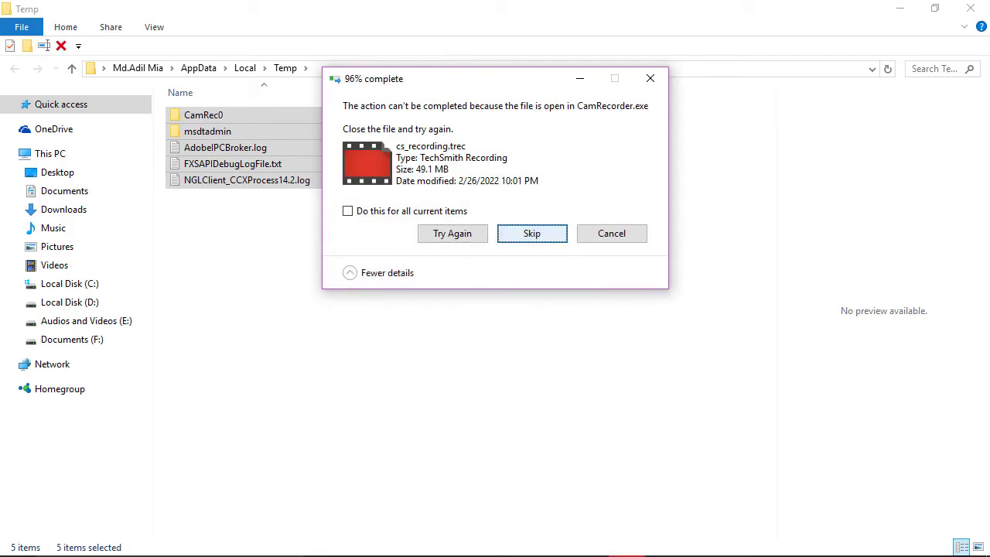
{"action": "key", "text": "Return"}
{"action": "key", "text": "Return"}
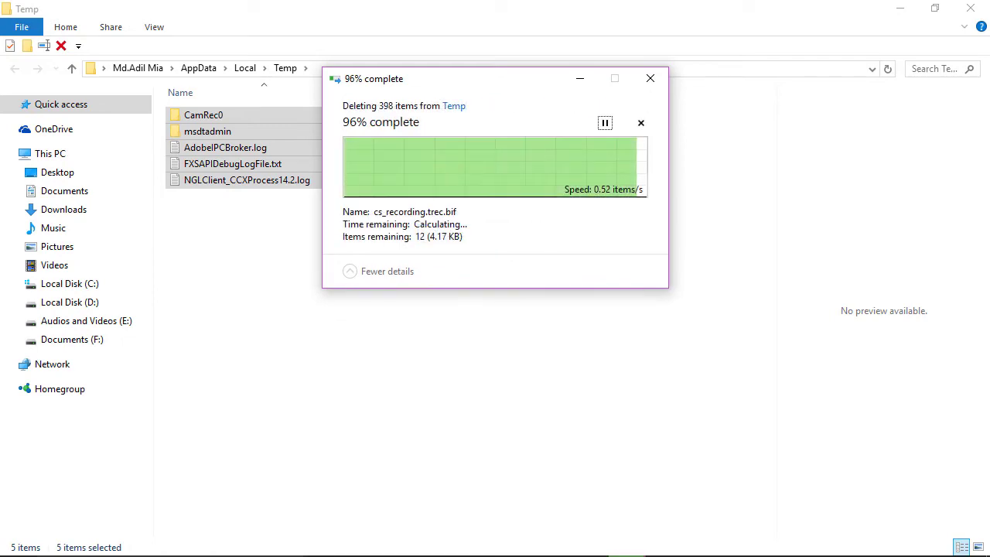
{"action": "key", "text": "Tab"}
{"action": "key", "text": "Return"}
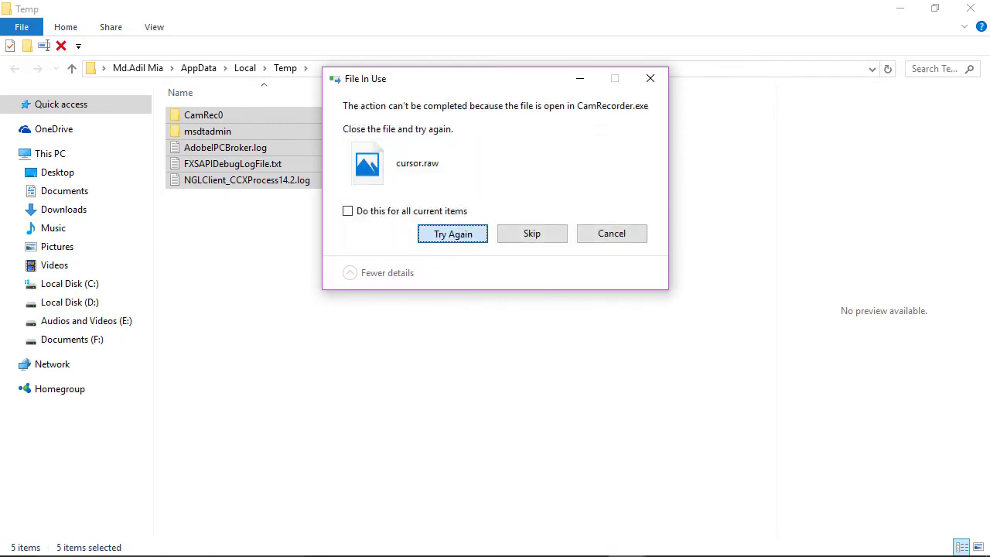
{"action": "key", "text": "Return"}
{"action": "key", "text": "Tab"}
{"action": "key", "text": "Return"}
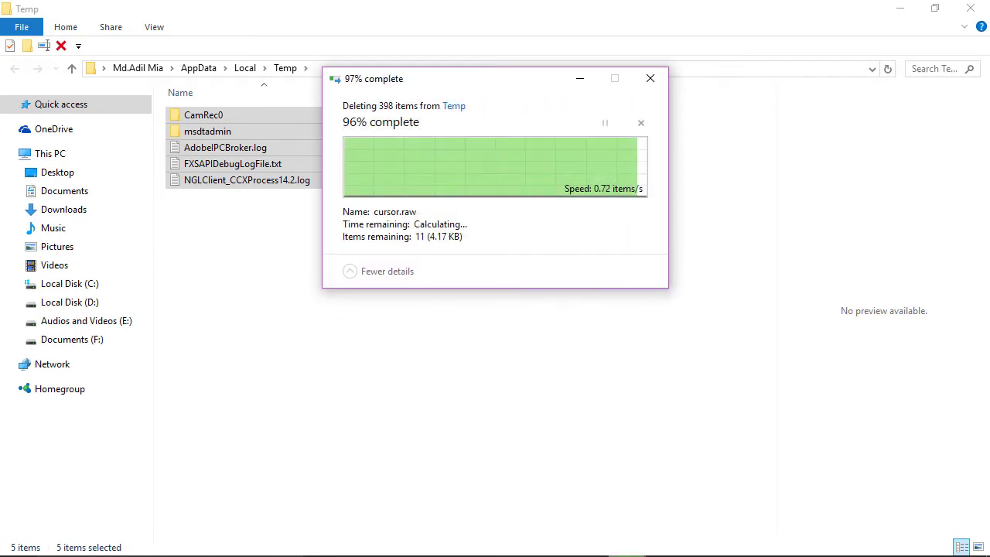
Skip locked frame.raw, keyboard.raw and mouse.raw, then cancel the remaining deletion
{"action": "key", "text": "Return"}
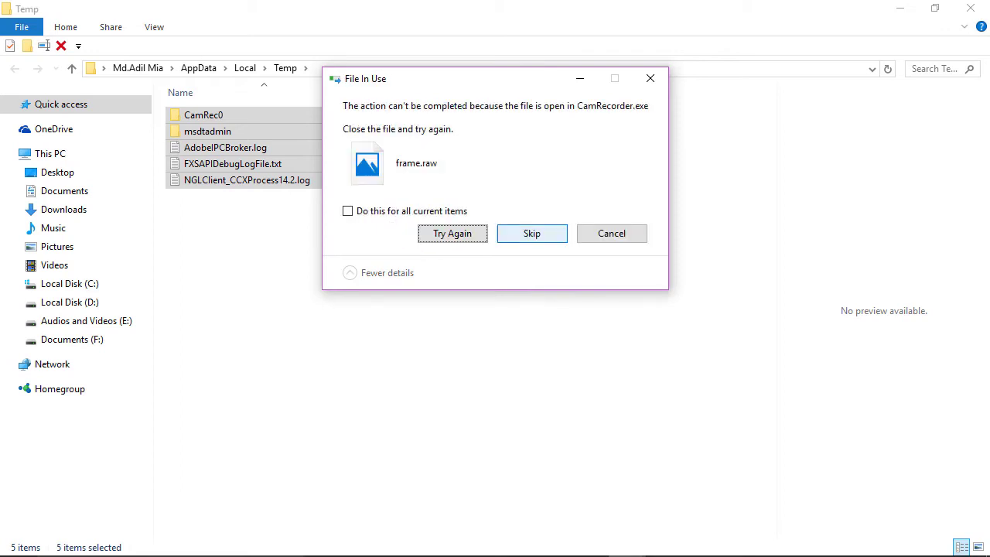
{"action": "key", "text": "Tab"}
{"action": "key", "text": "Return"}
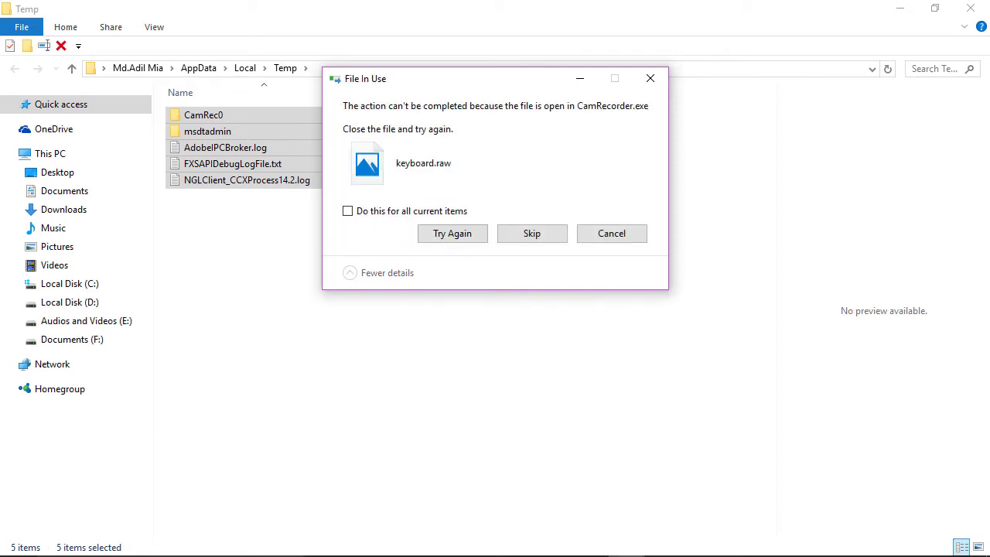
{"action": "key", "text": "Tab"}
{"action": "key", "text": "Return"}
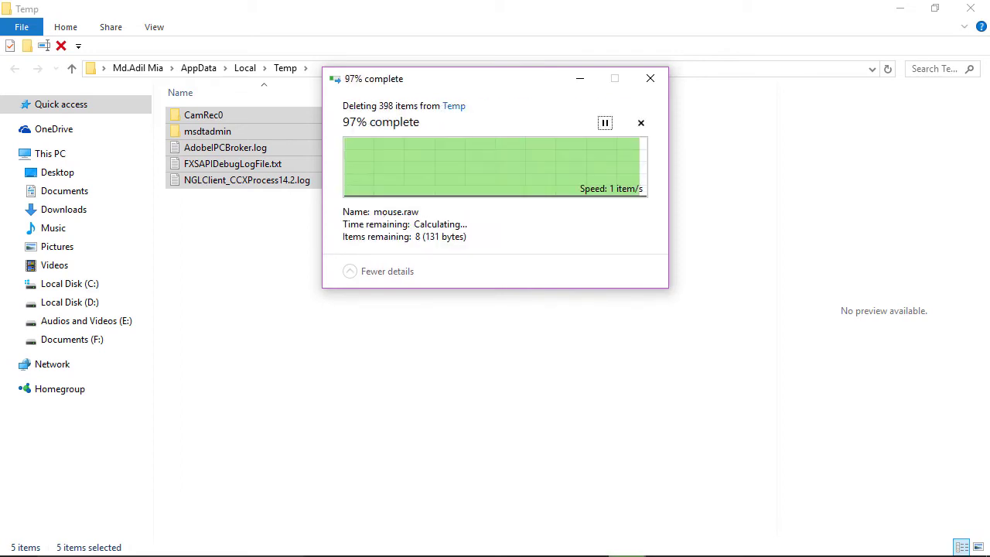
{"action": "key", "text": "Tab"}
{"action": "key", "text": "Return"}
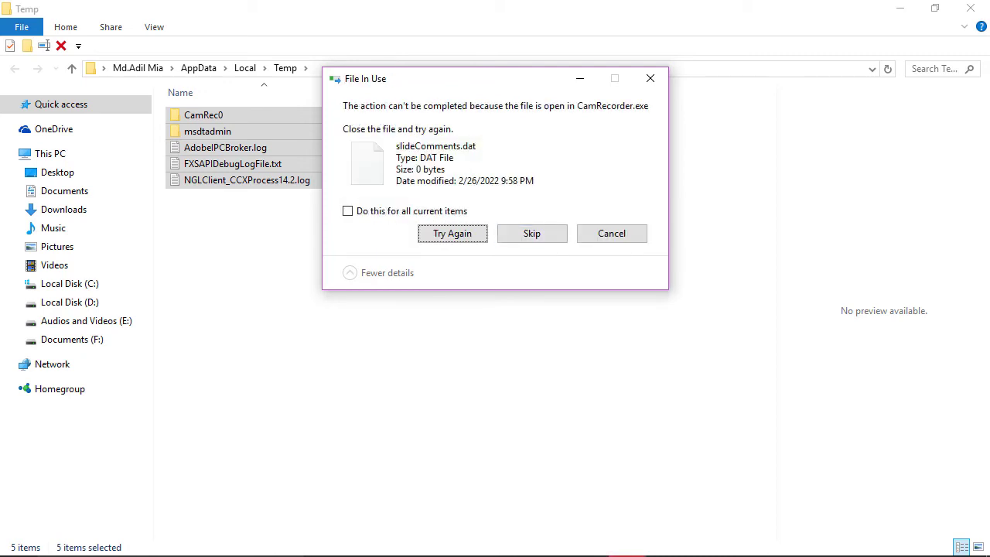
{"action": "left_click", "coordinate": [651, 78]}
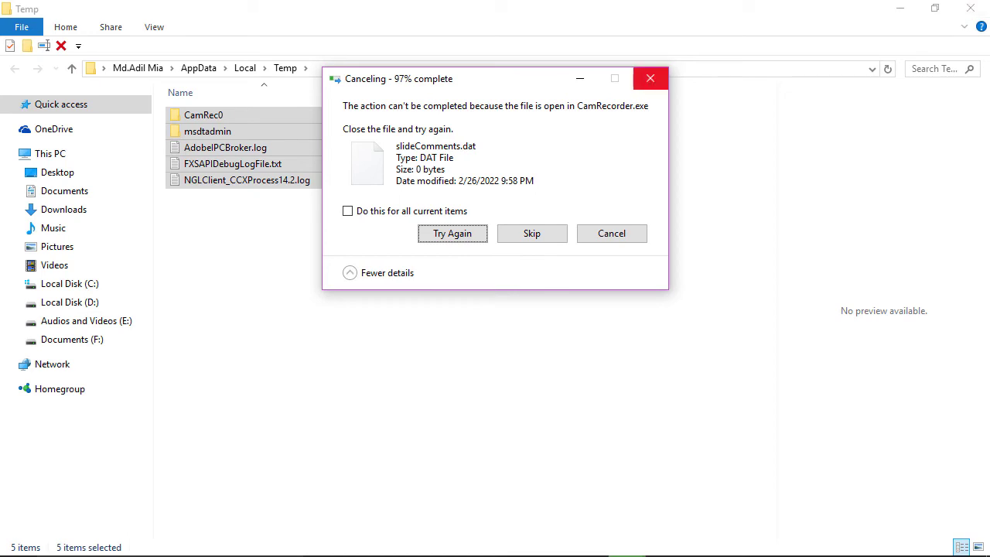
{"action": "left_click", "coordinate": [651, 78]}
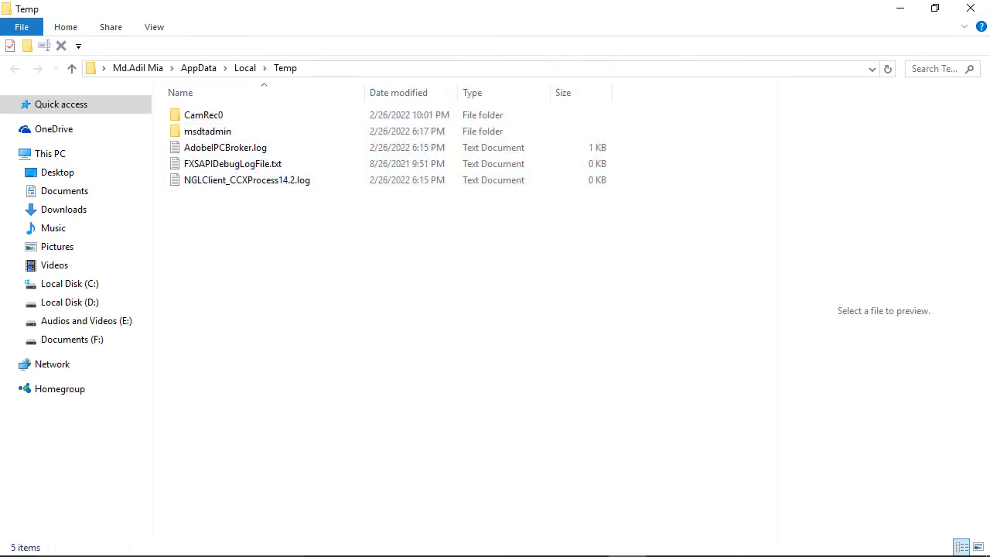
Close the Temp window and refresh the desktop four times
{"action": "left_click", "coordinate": [971, 7]}
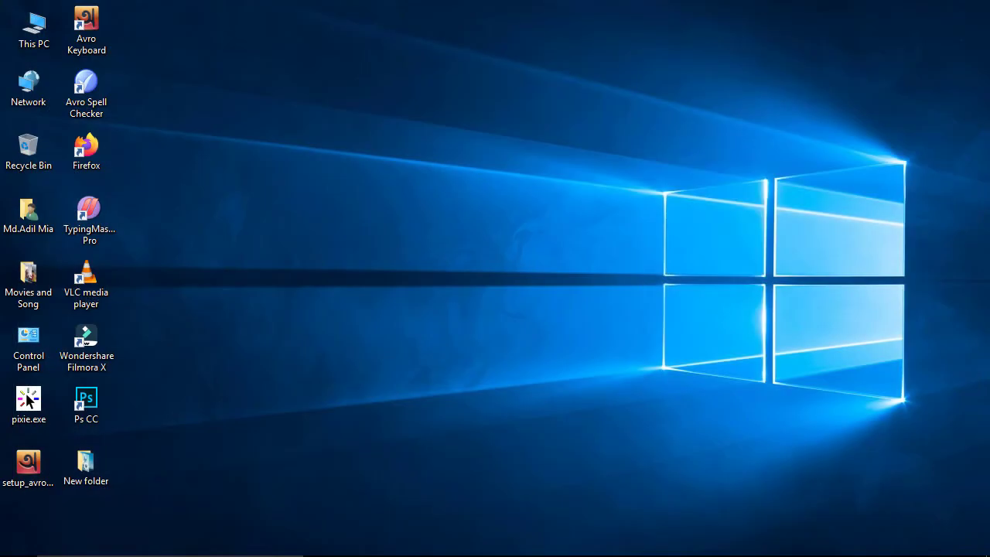
{"action": "right_click", "coordinate": [642, 112]}
{"action": "left_click", "coordinate": [680, 154]}
{"action": "right_click", "coordinate": [436, 120]}
{"action": "left_click", "coordinate": [476, 164]}
{"action": "right_click", "coordinate": [426, 182]}
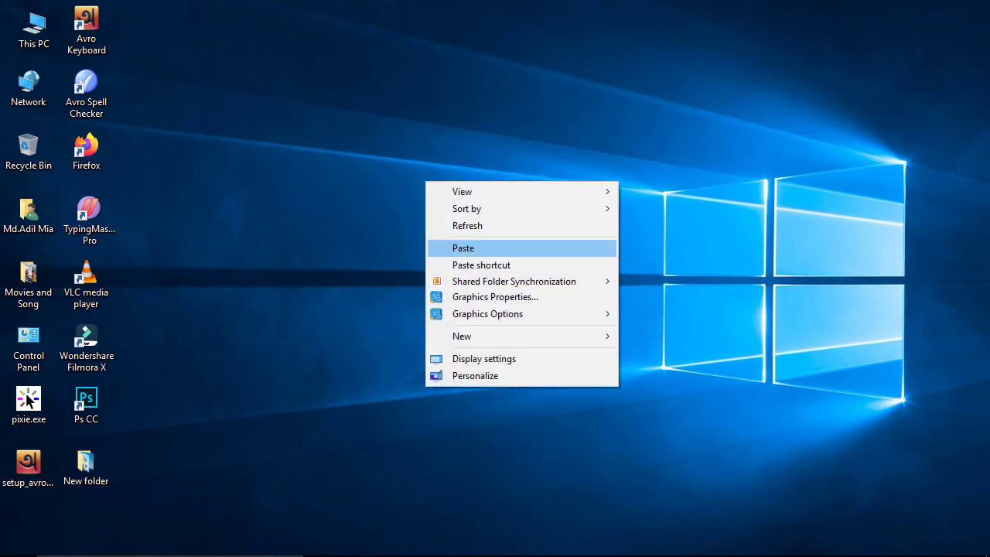
{"action": "left_click", "coordinate": [480, 225]}
{"action": "right_click", "coordinate": [345, 198]}
{"action": "left_click", "coordinate": [387, 240]}
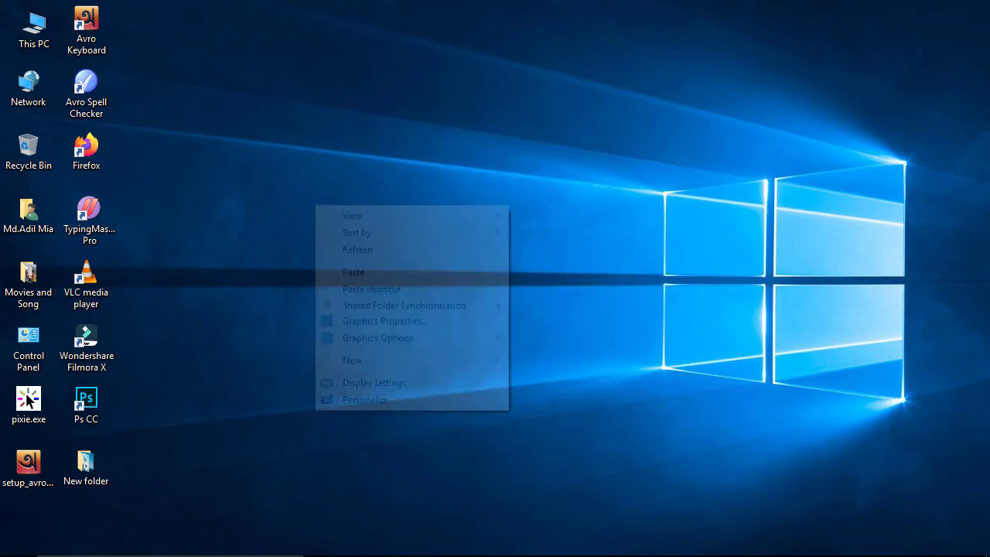